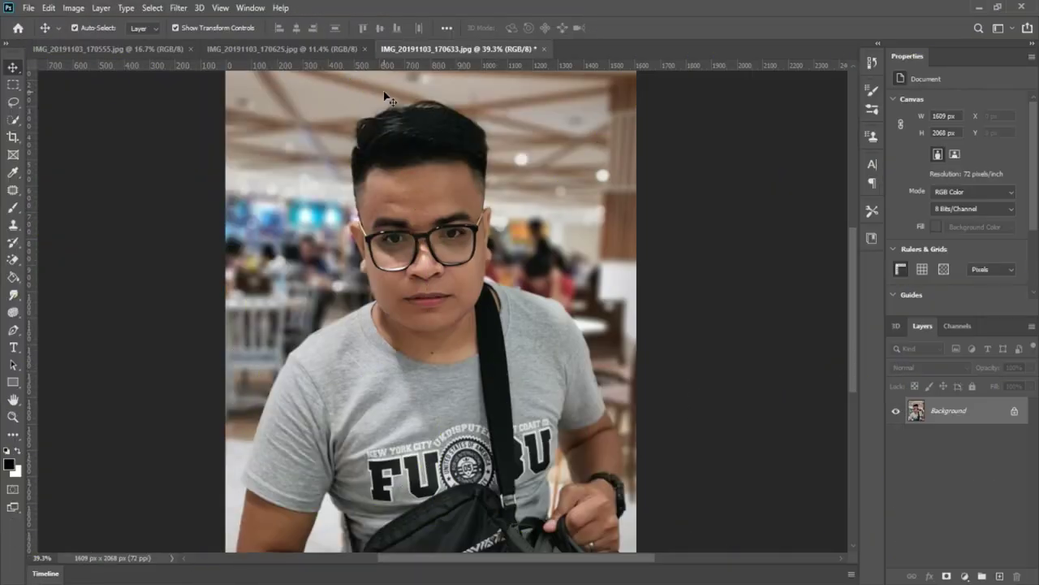
Take the Quick Selection tool and zoom in with the glasses centred.
click(14, 120)
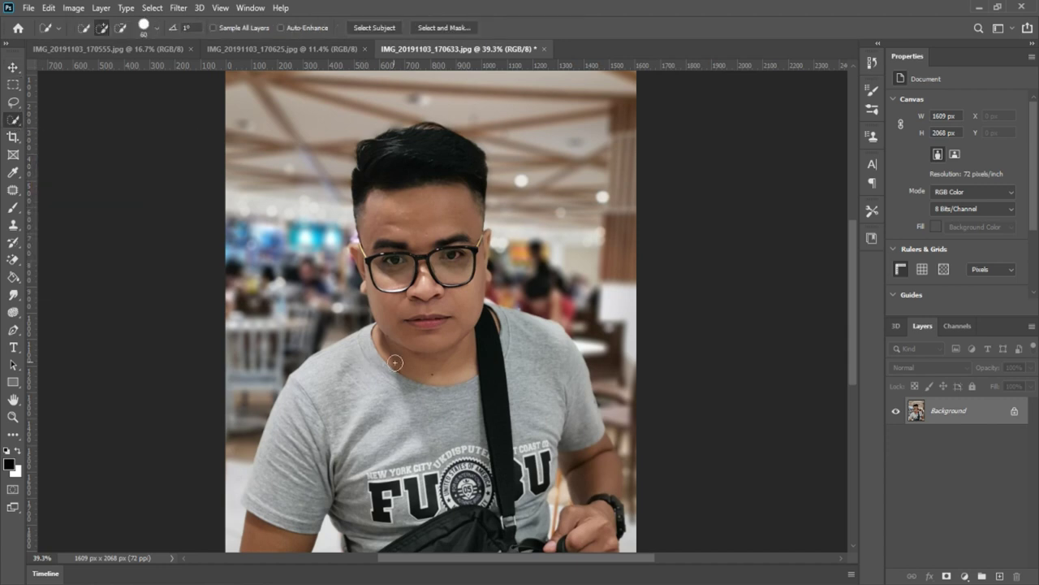
scroll(410, 367, up, 2)
scroll(410, 367, up, 2)
scroll(420, 341, up, 1)
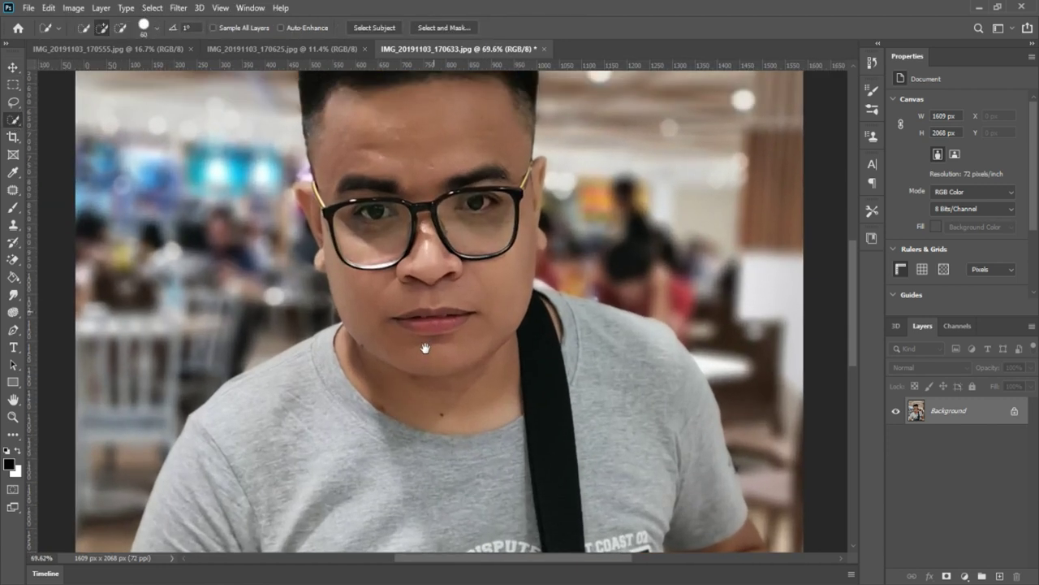
scroll(419, 379, up, 1)
scroll(420, 382, up, 1)
drag(428, 312, 437, 402)
scroll(433, 362, up, 1)
Select both lenses and the bridge, subtracting mistakes with Alt, then zoom out.
drag(318, 267, 321, 274)
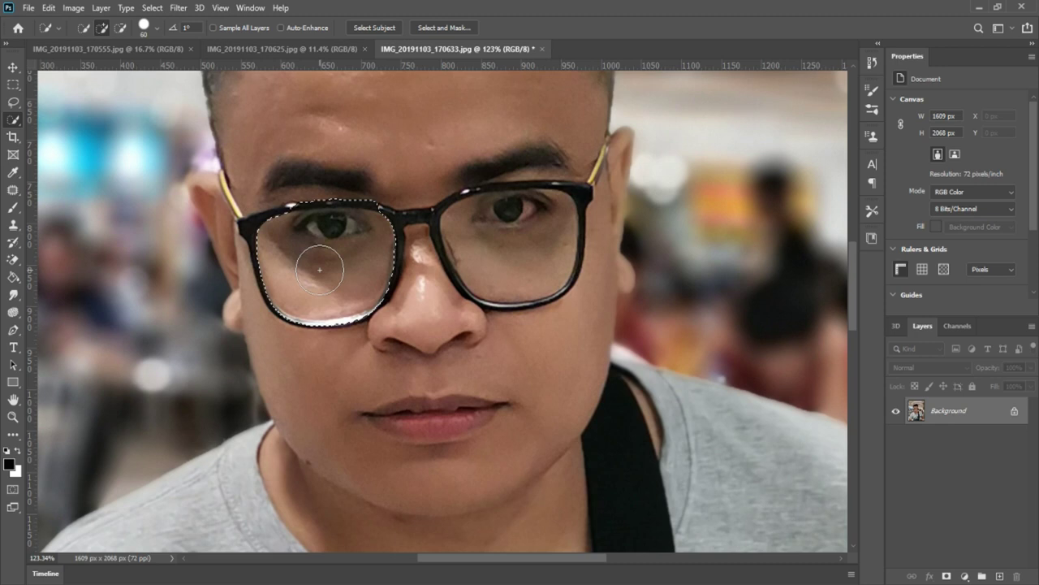
drag(509, 266, 514, 257)
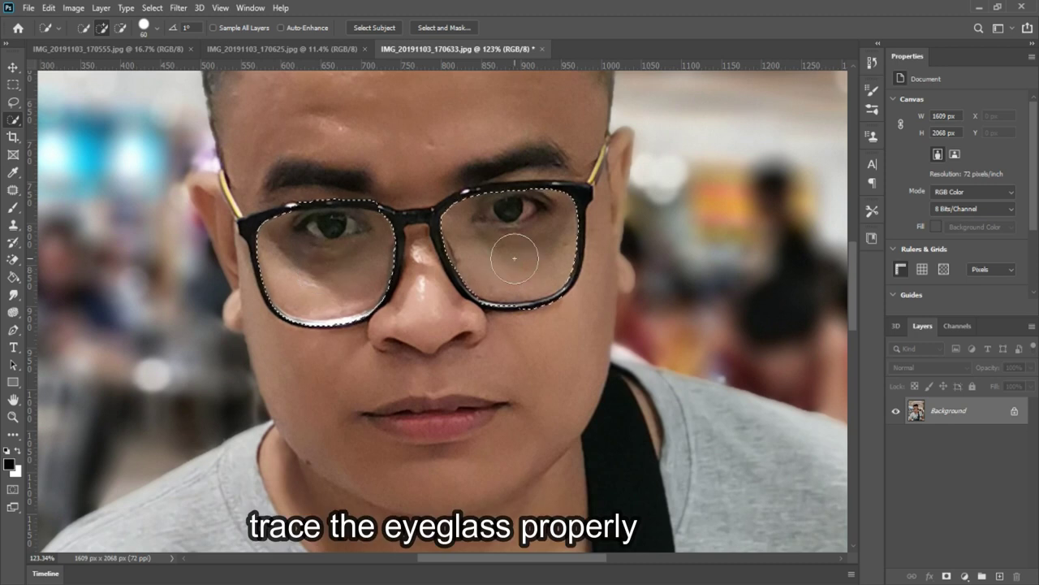
key(alt)
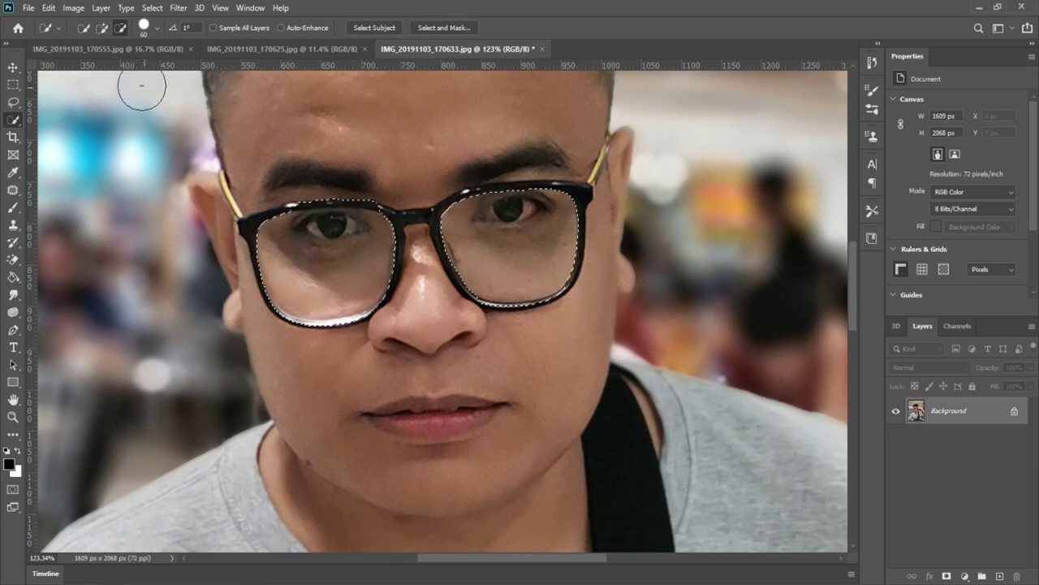
click(102, 28)
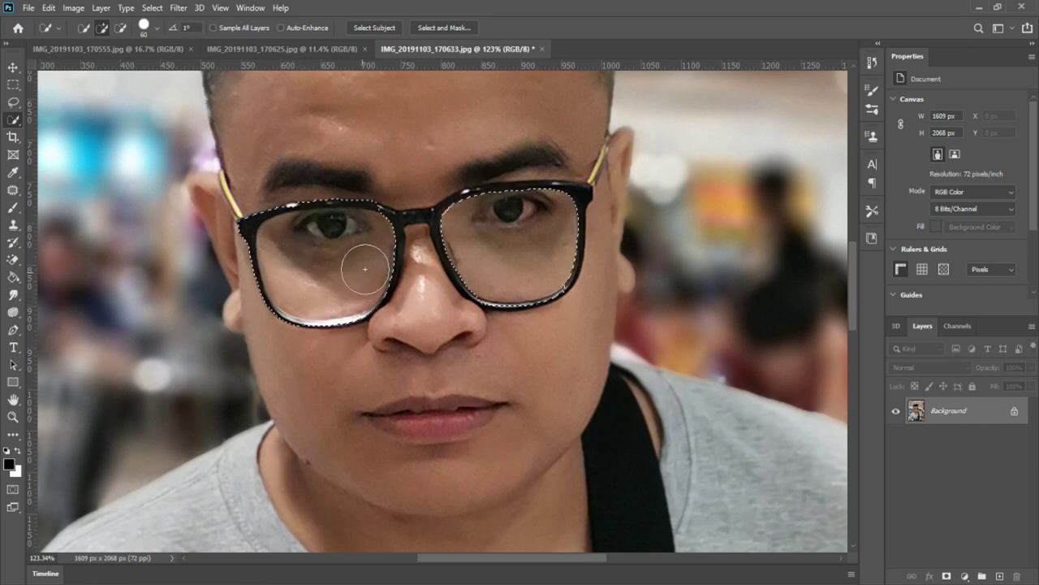
mouse_move(361, 232)
mouse_down()
mouse_move(498, 204)
mouse_move(548, 209)
mouse_up()
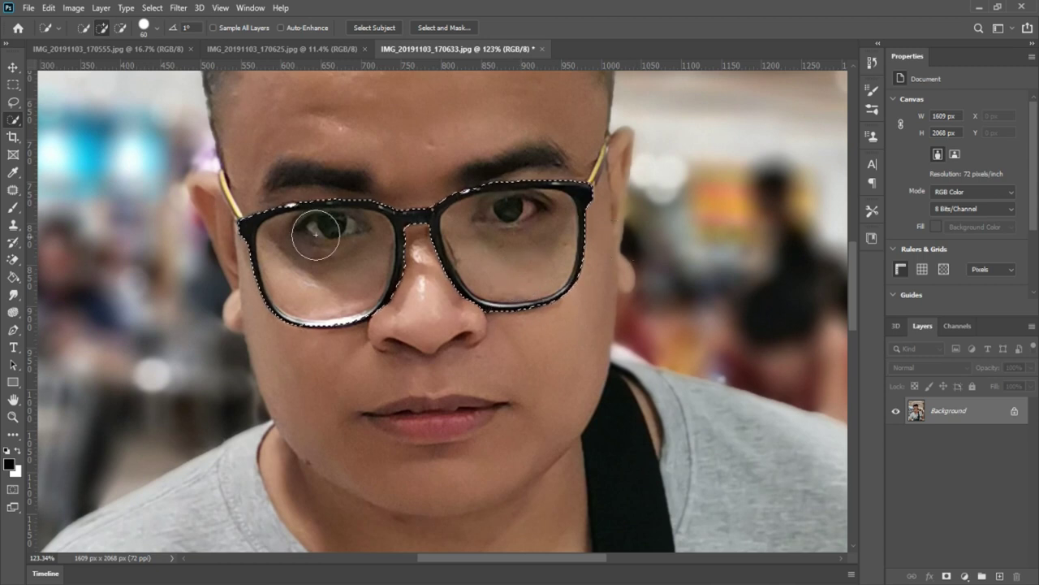
scroll(484, 239, down, 2)
scroll(486, 243, down, 1)
scroll(487, 251, down, 2)
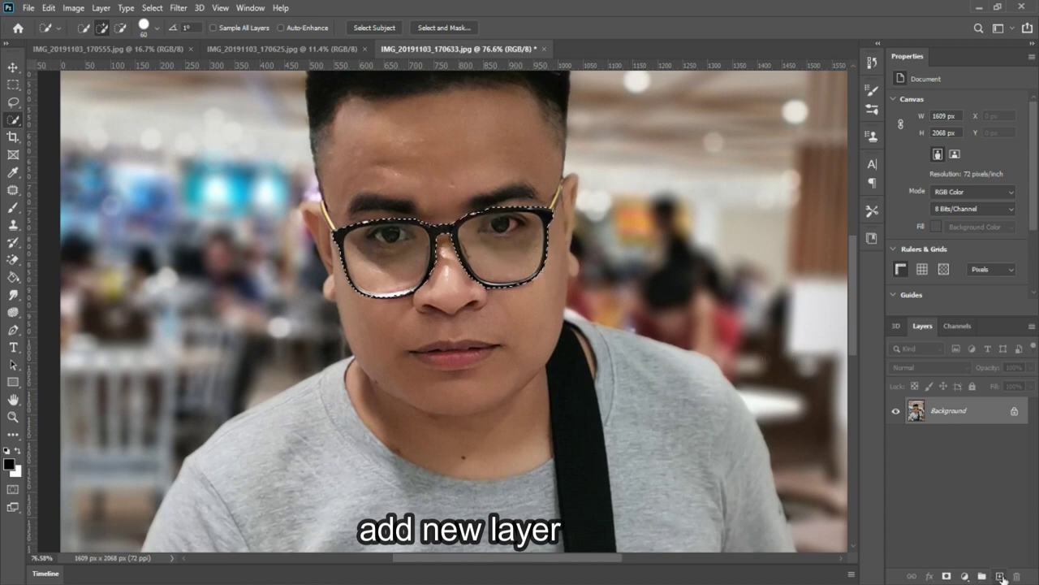
Add Layer 1 and ready the Brush with near-black 030303 as foreground colour.
click(1000, 575)
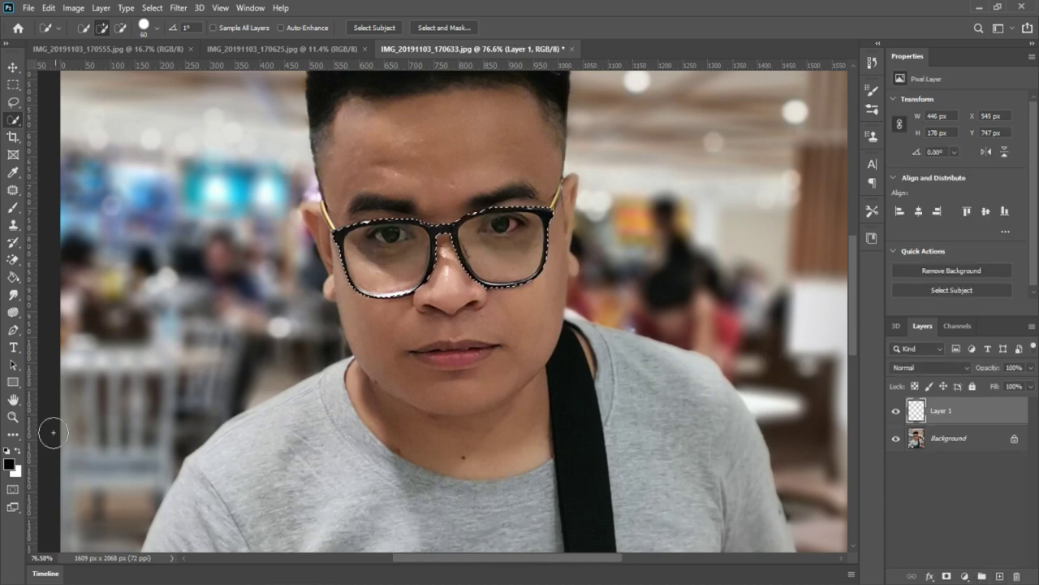
click(13, 206)
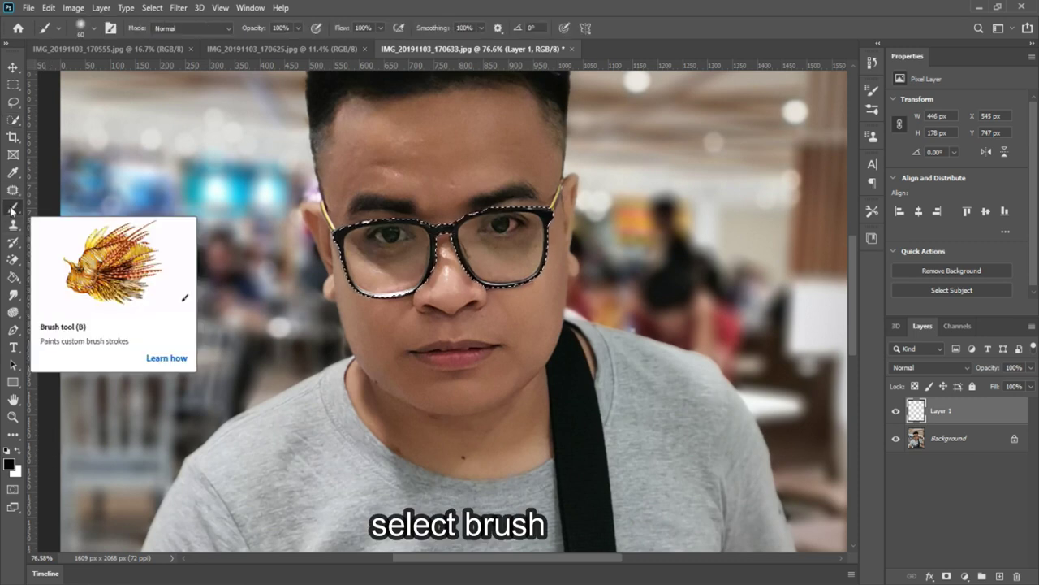
click(9, 464)
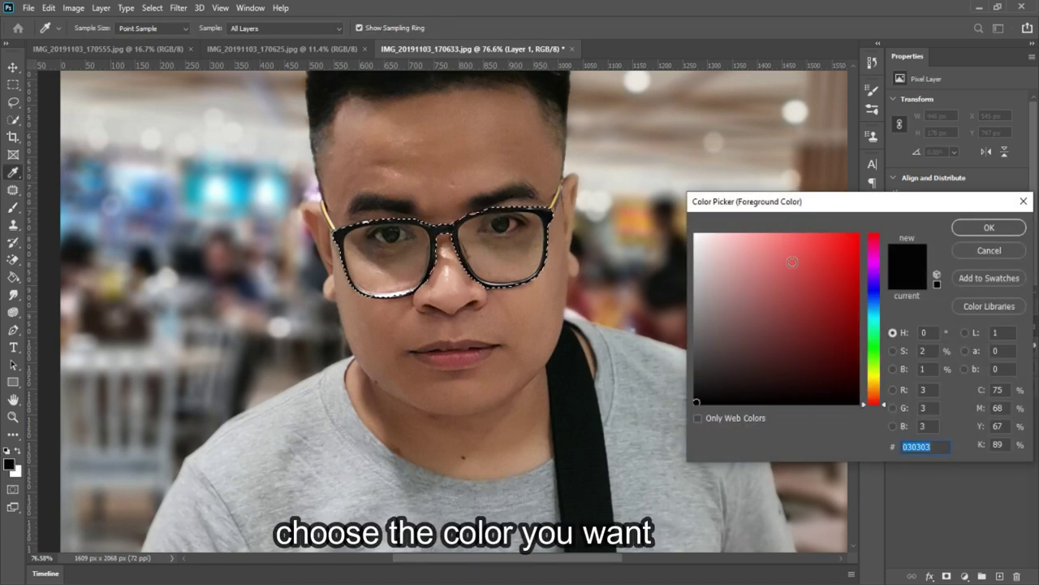
click(989, 228)
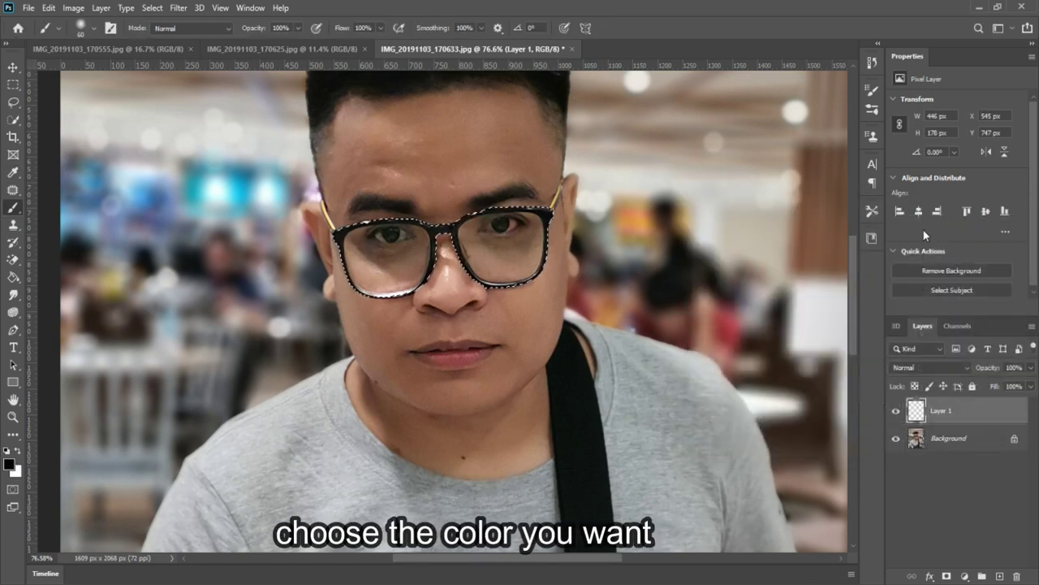
scroll(544, 395, up, 3)
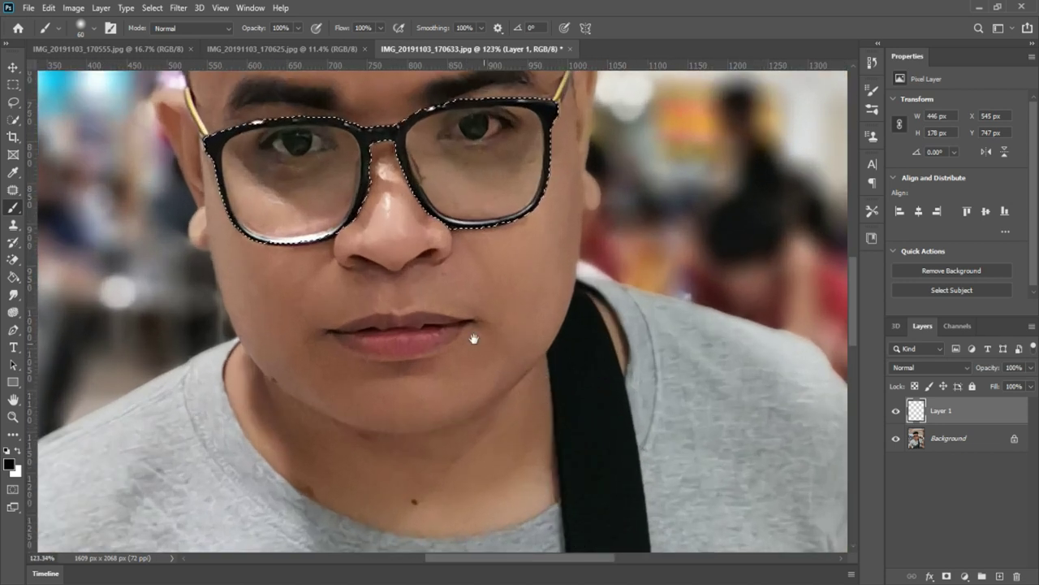
Brush black over the whole left lens, then across the right lens, on Layer 1.
drag(476, 336, 454, 408)
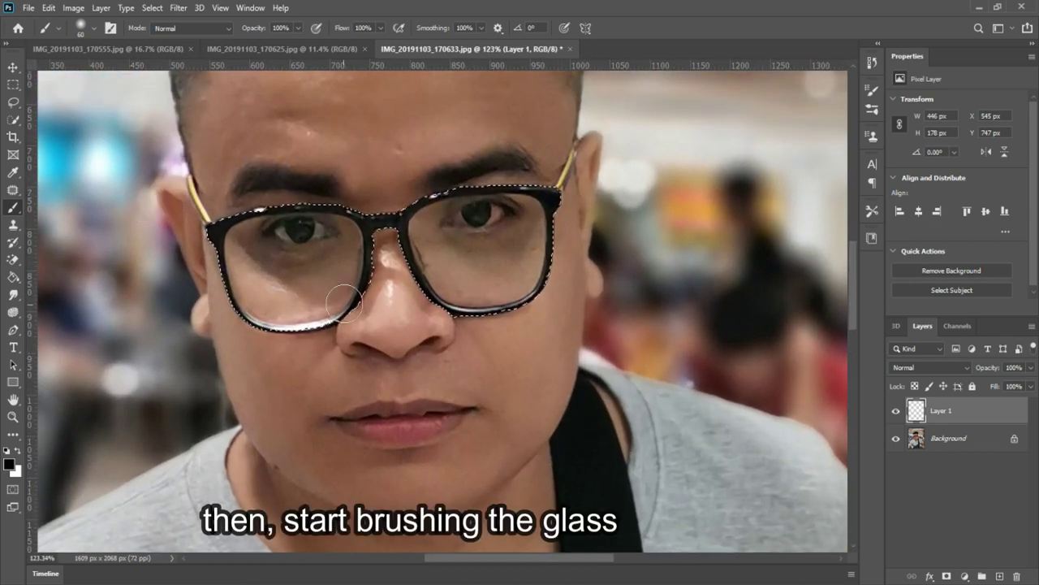
drag(303, 245, 281, 268)
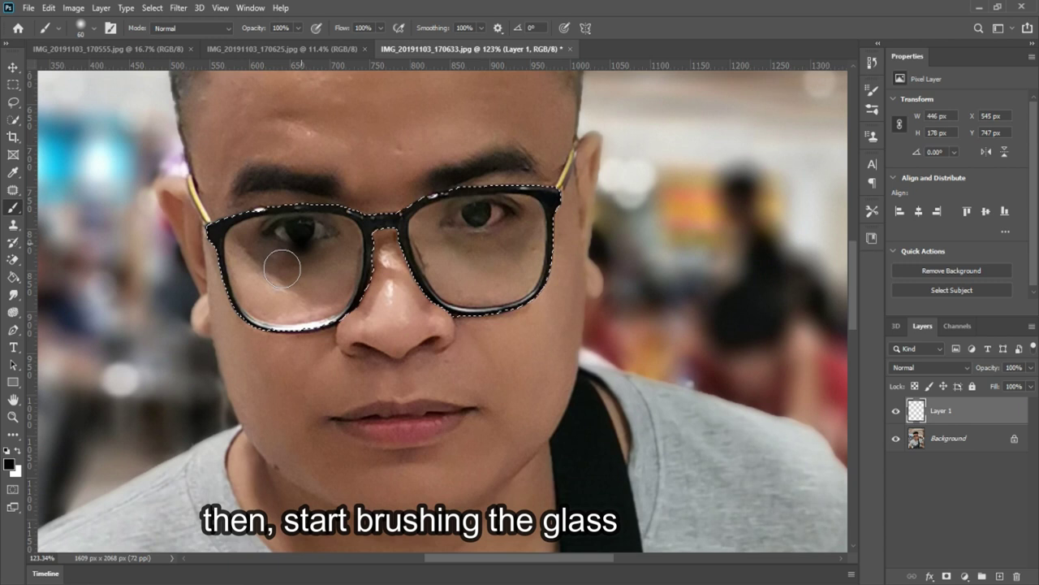
drag(281, 268, 230, 258)
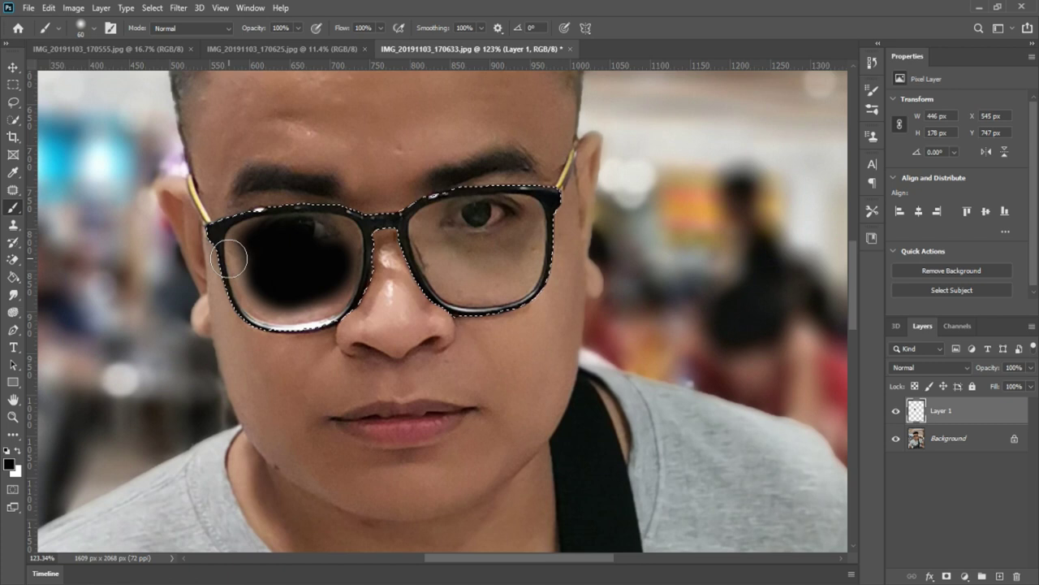
drag(229, 258, 350, 299)
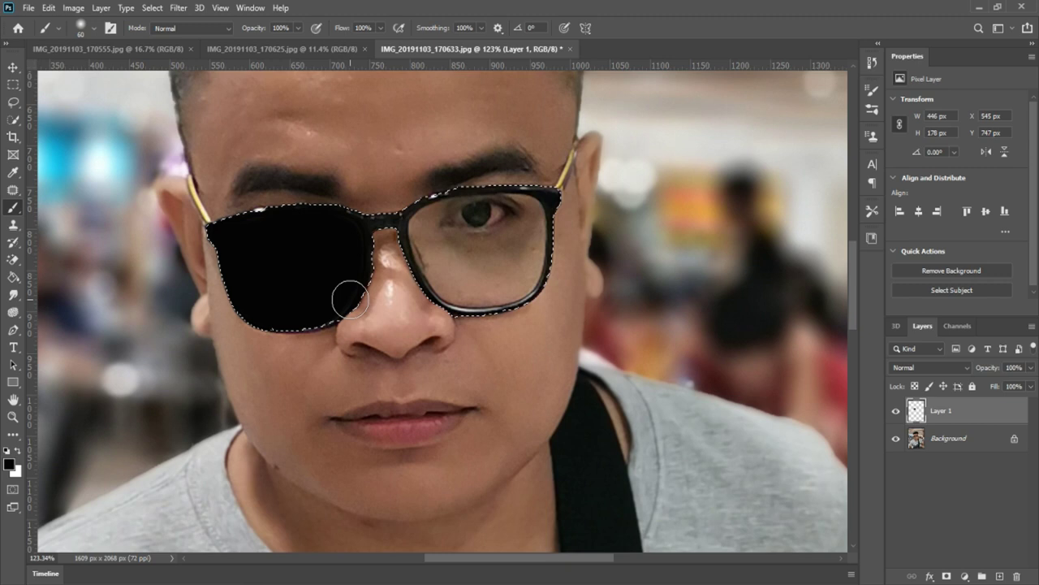
drag(350, 300, 536, 249)
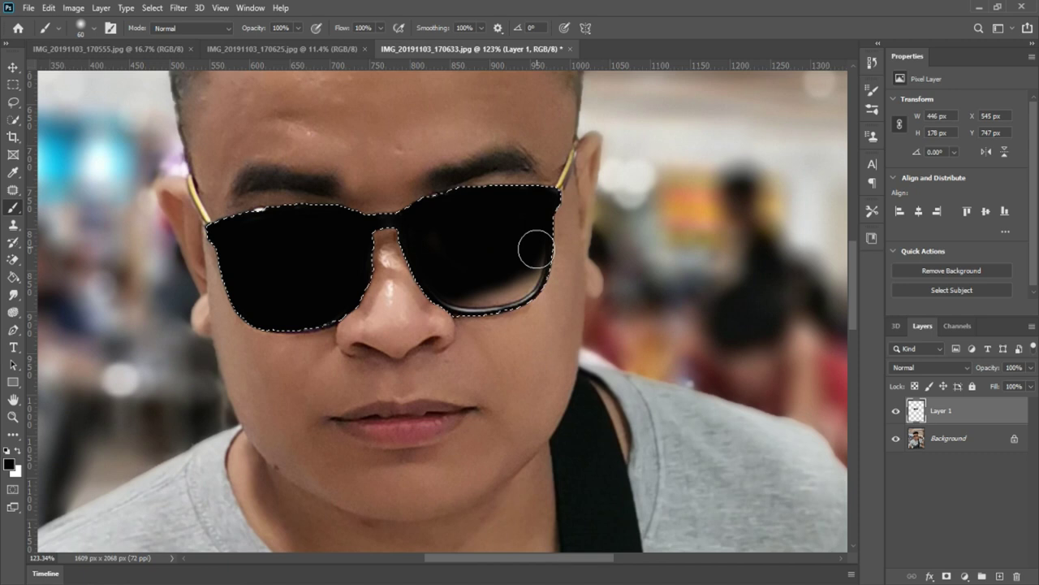
Finish blackening the right lens's lower part and lower Layer 1 opacity to 77%.
drag(536, 249, 487, 302)
scroll(575, 334, down, 3)
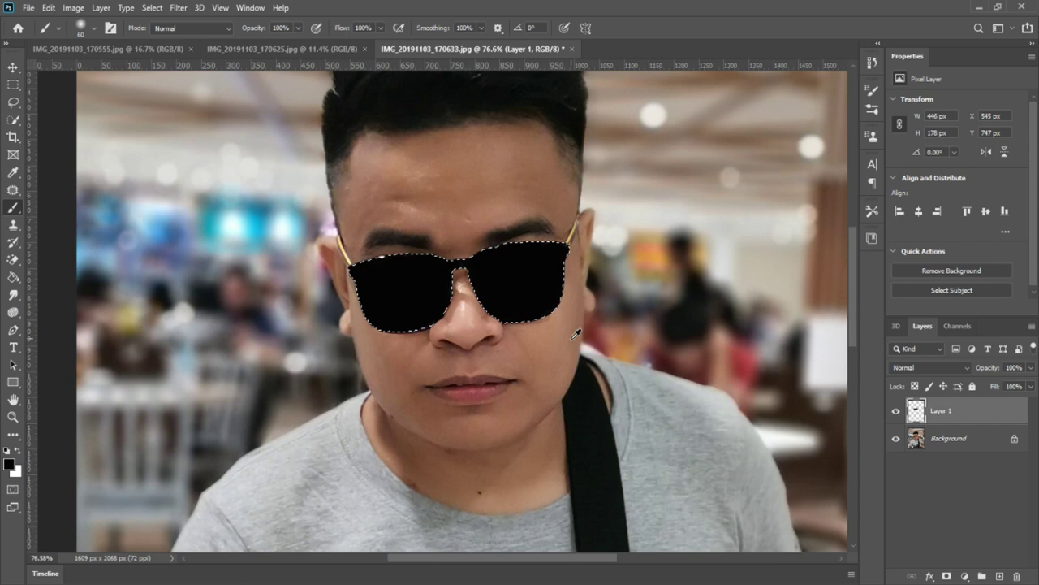
click(1031, 367)
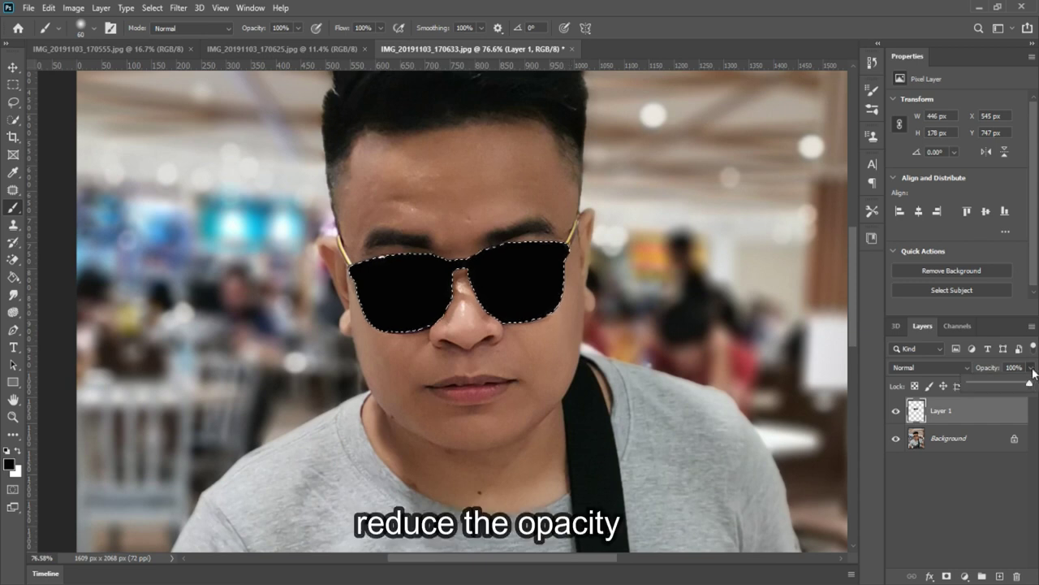
drag(1029, 387, 1017, 386)
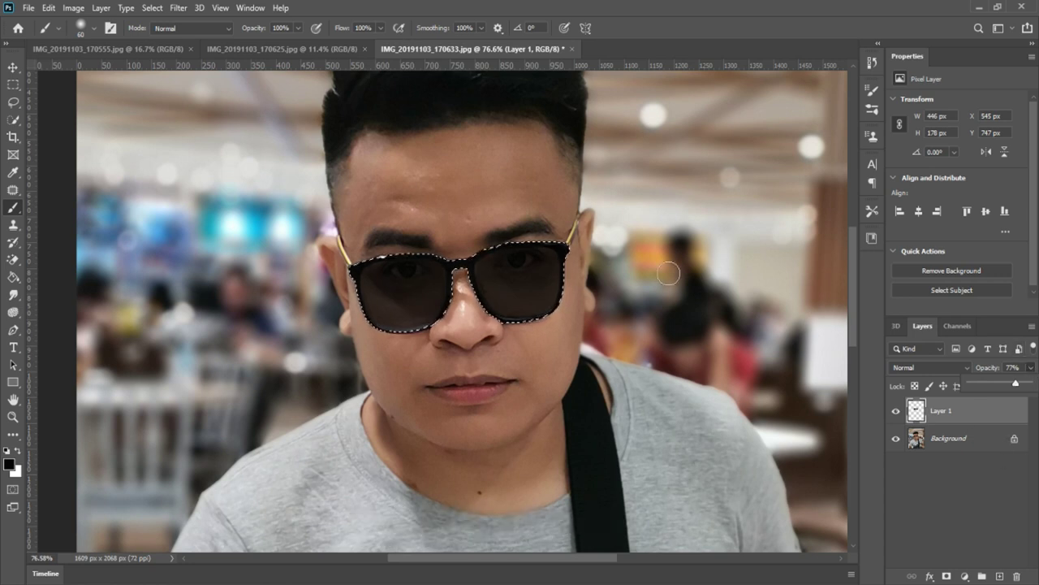
click(14, 68)
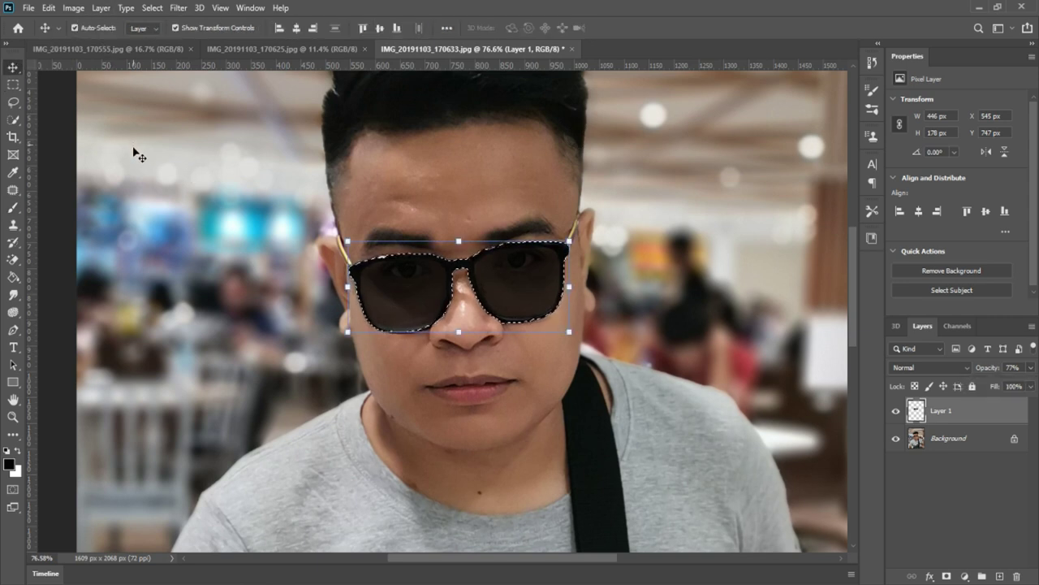
Deselect with Ctrl+D, make Background the active layer, and zoom in to check the tint.
key(ctrl+d)
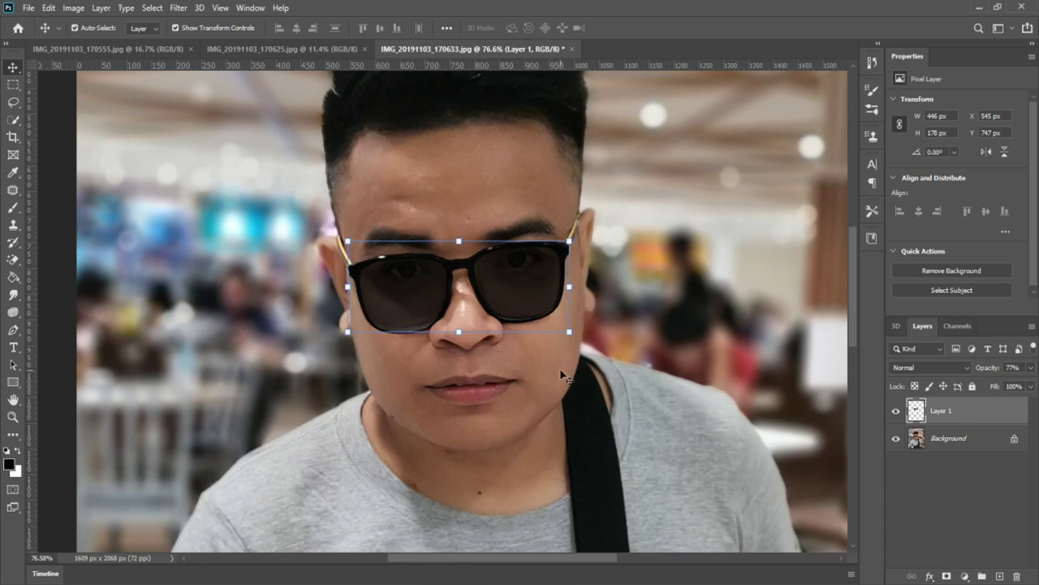
click(940, 436)
click(940, 436)
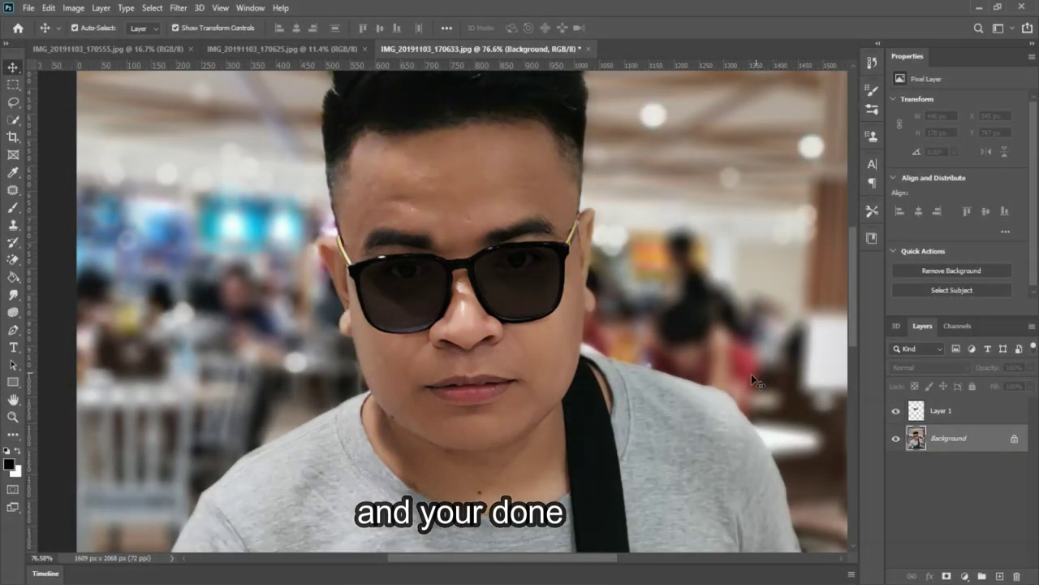
scroll(708, 379, up, 2)
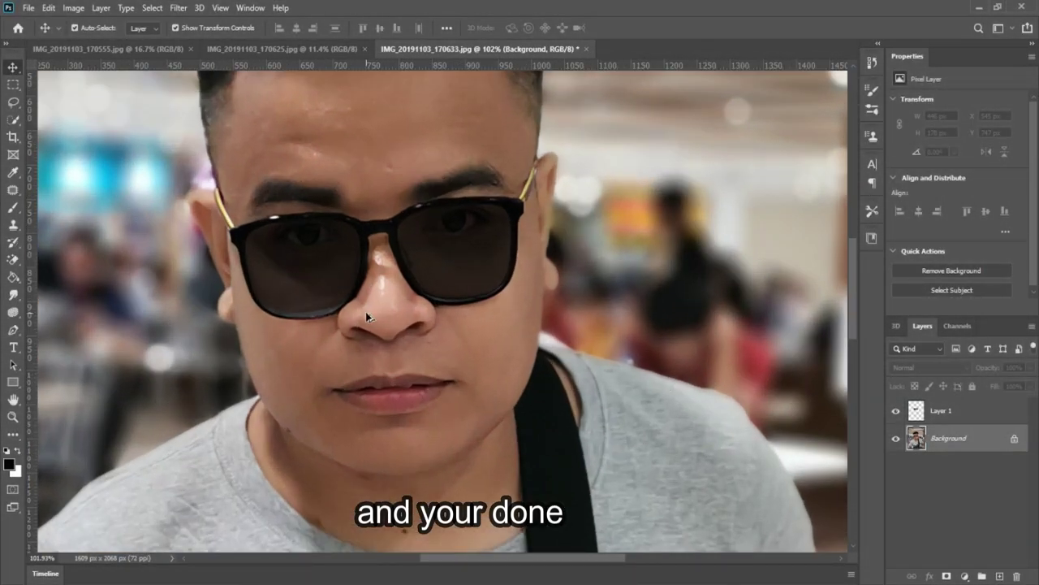